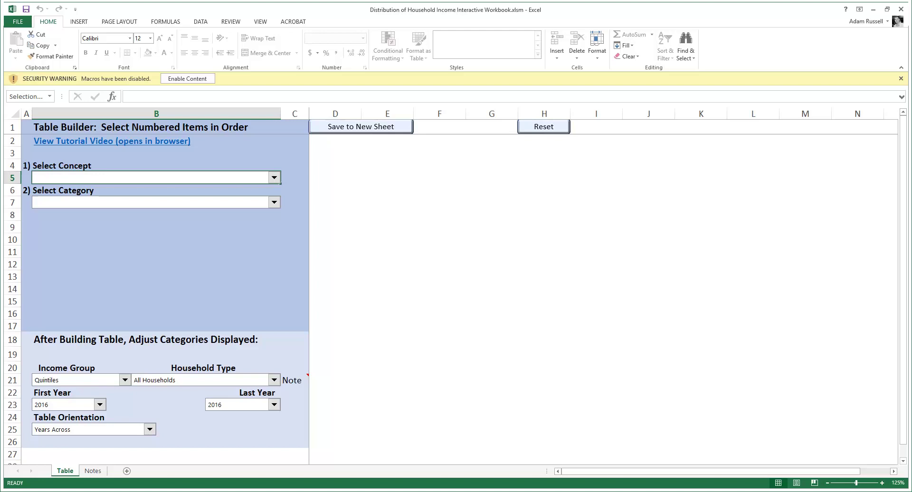
Step: Enable content on the Security Warning bar so the Table Builder macros can run
click(187, 78)
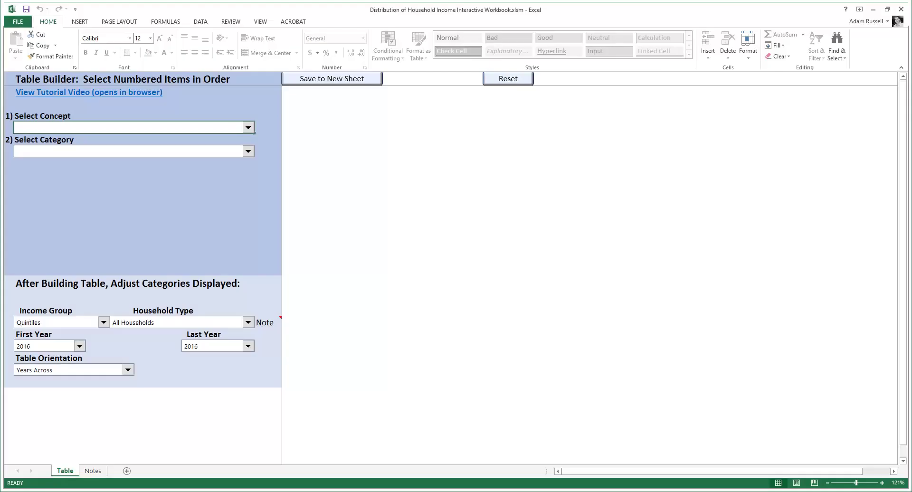
Step: Pick Income in the Select Concept dropdown and Summary Income Measures in Select Category
key(alt+Down)
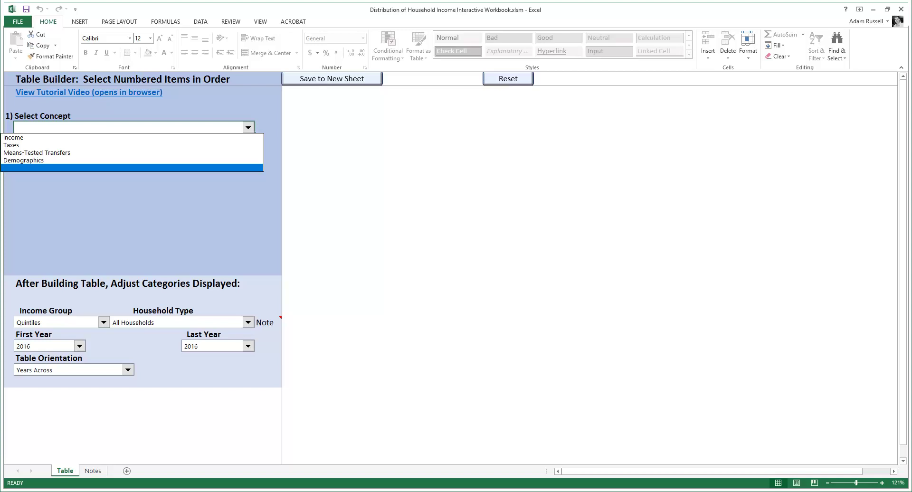
key(Up)
key(Up)
key(Up)
key(Return)
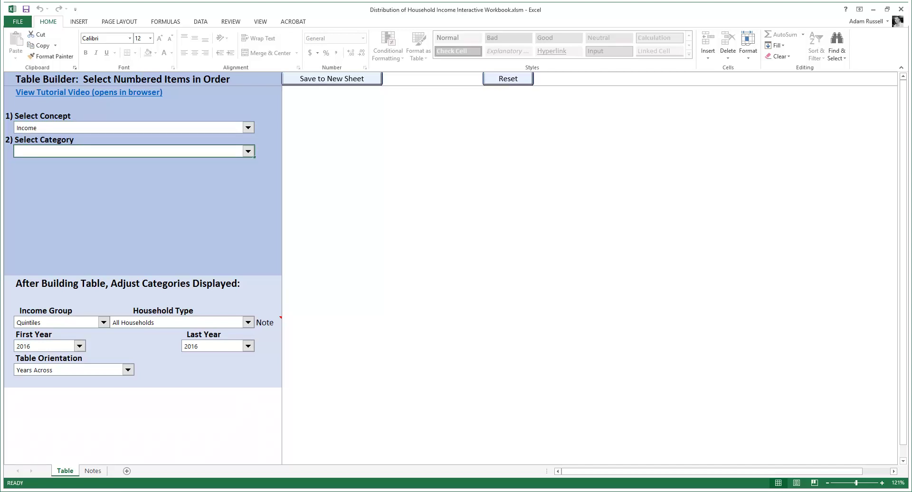
key(alt+Down)
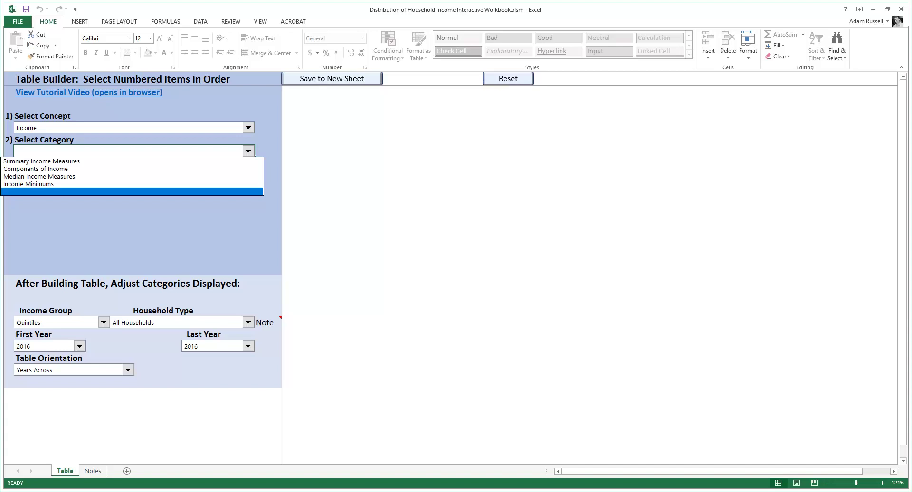
key(Home)
key(Return)
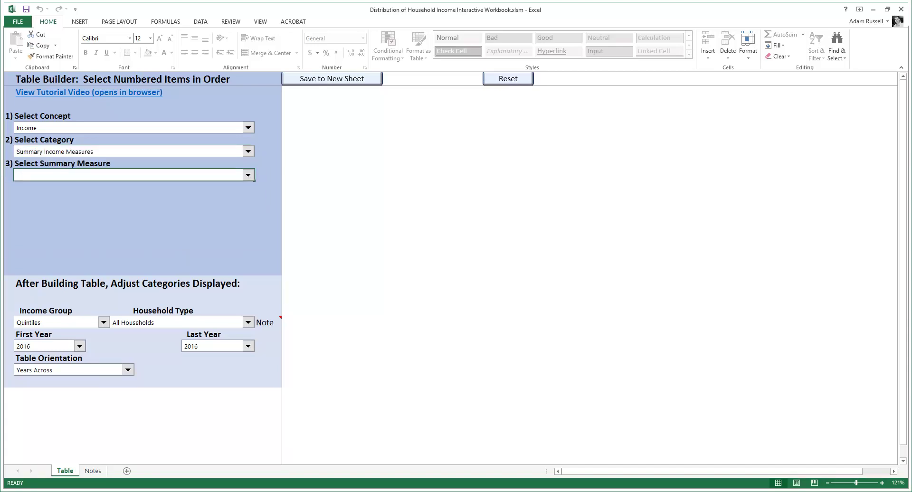
Step: Select Income After Transfers and Taxes in the Select Summary Measure dropdown
key(alt+Down)
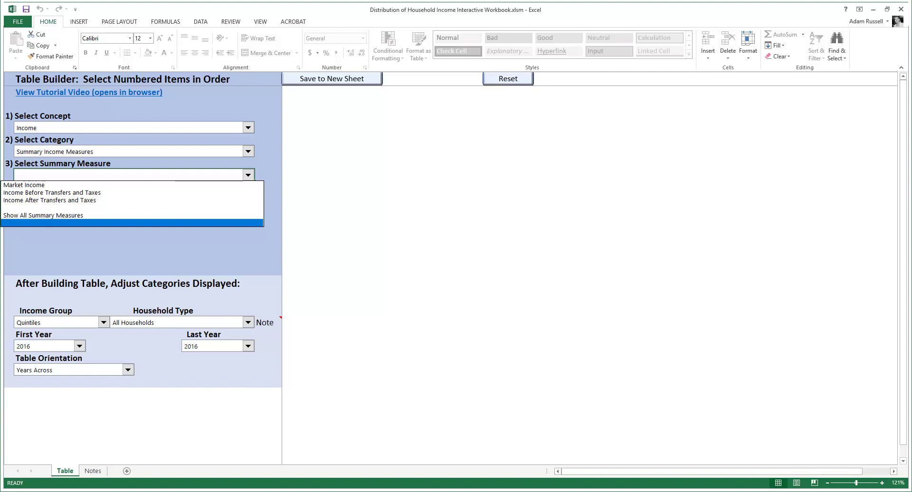
key(Up)
key(Up)
key(Up)
key(Return)
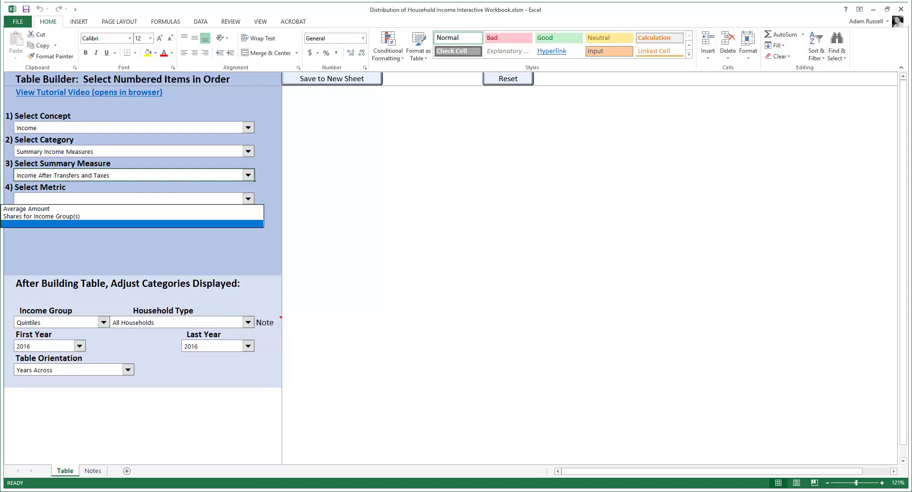
Step: Select Average Amount as the metric to build the 2016 quintile table
key(Up)
key(Up)
key(Return)
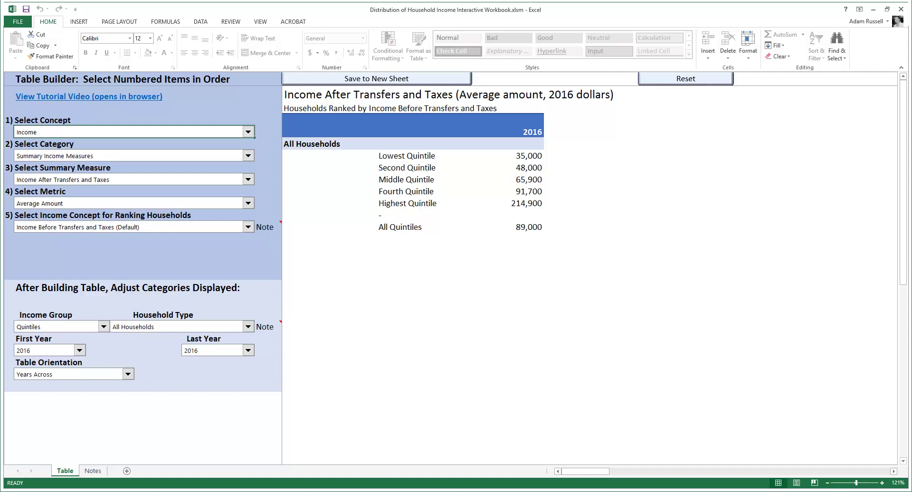
Step: Set Income Group to Show All Groups and Household Type to Households With Children
click(103, 326)
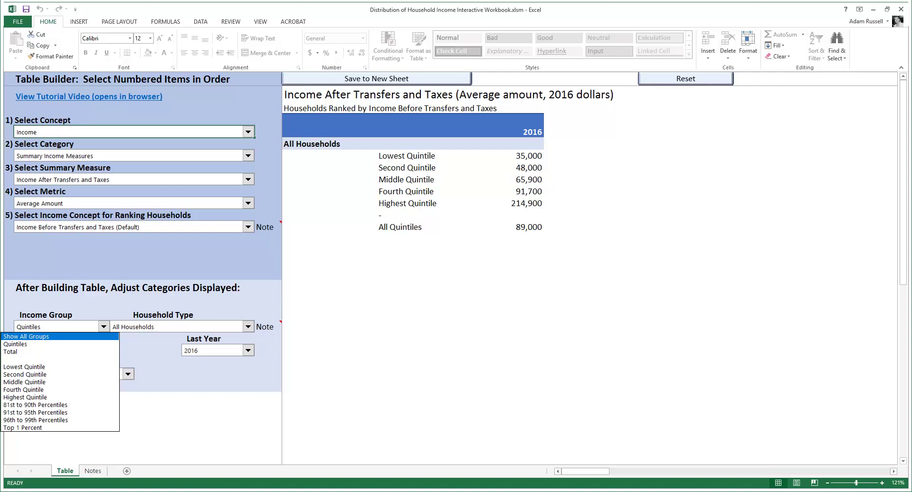
key(Return)
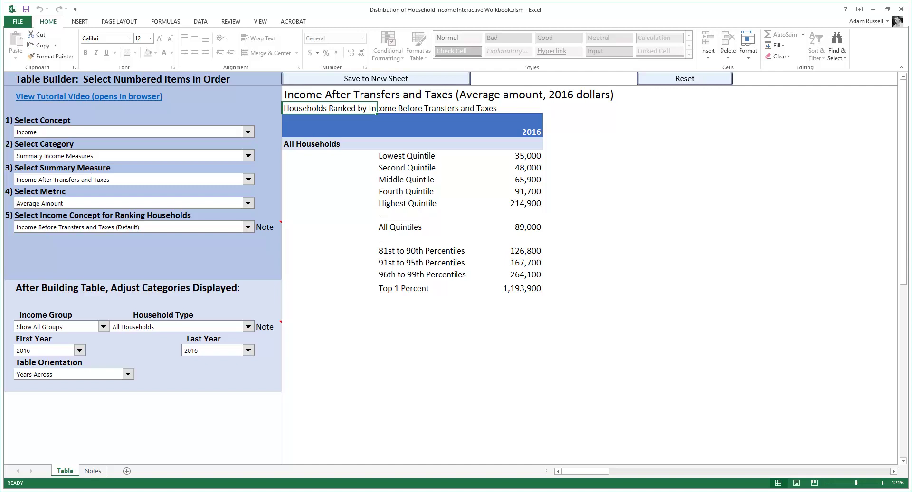
key(alt+Down)
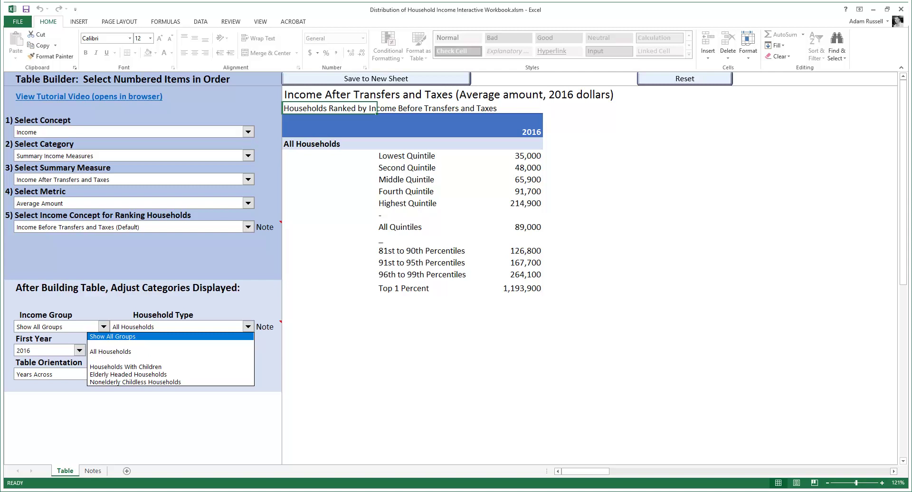
key(Down)
key(Down)
key(Down)
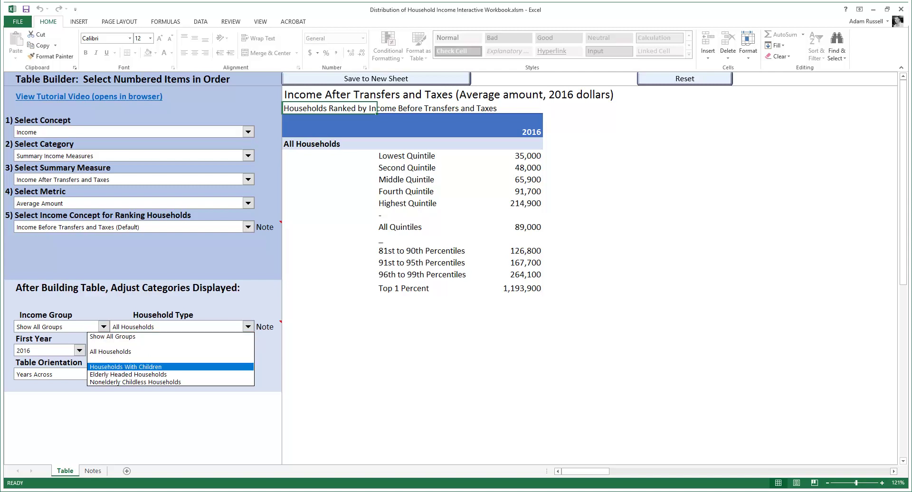
key(Return)
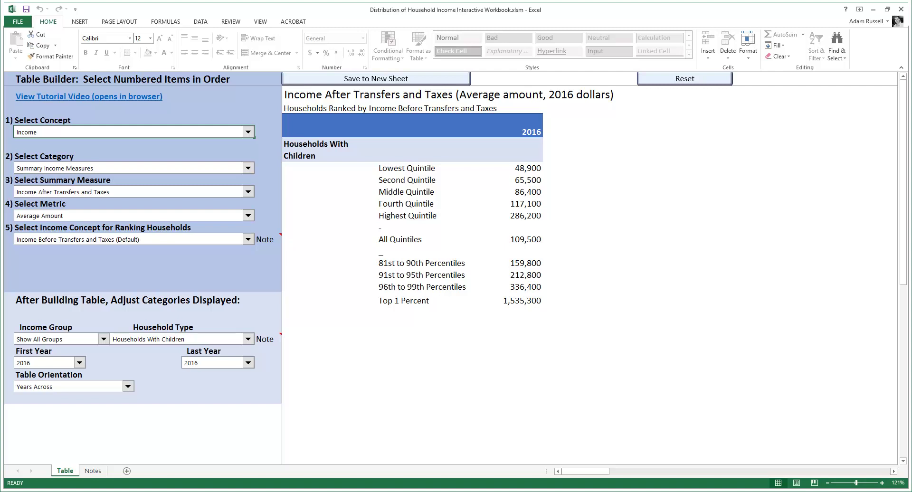
Step: Set the First Year dropdown to 2012 so the table spans 2012–2016
key(alt+Down)
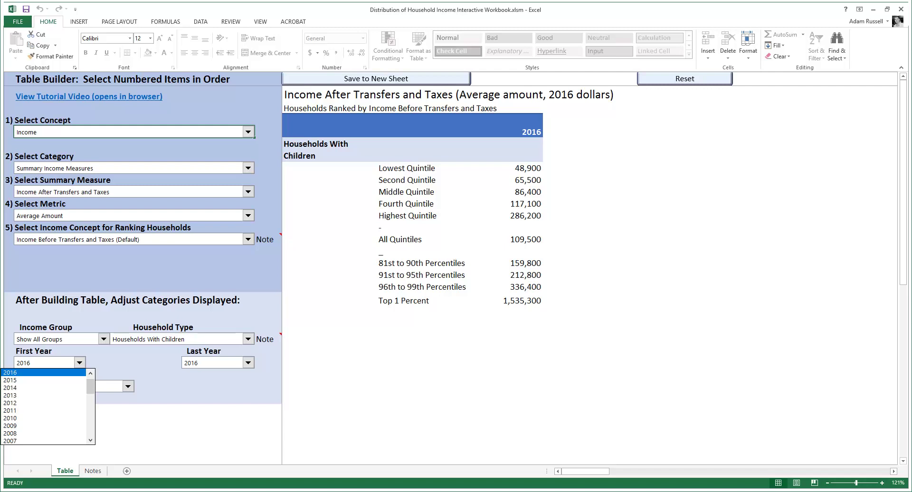
click(28, 402)
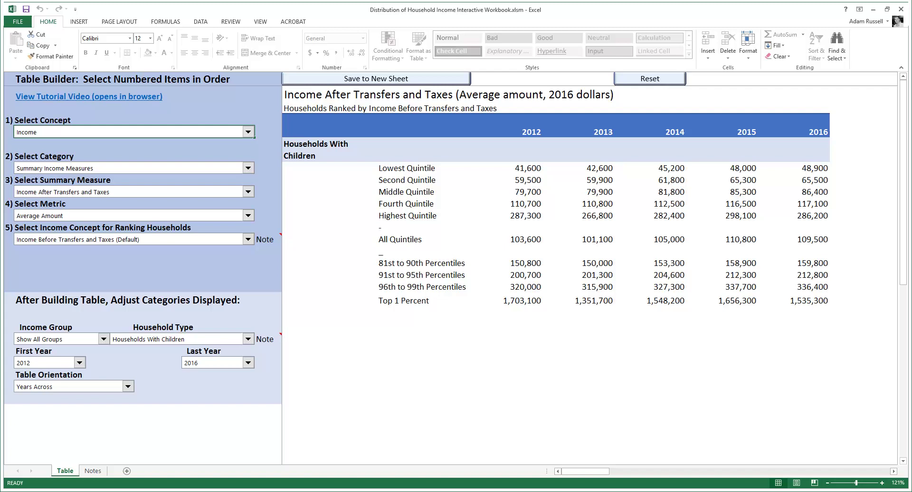
click(128, 386)
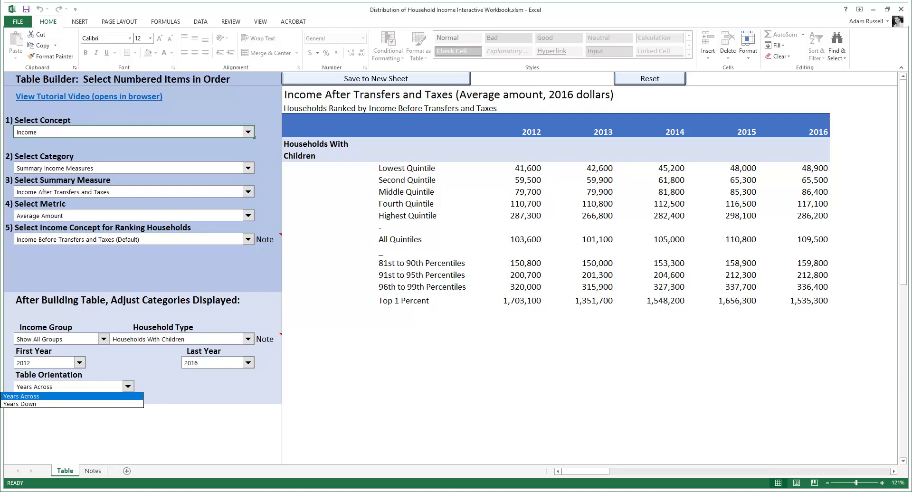
Step: Switch the table to Years Down, then reset the Table Builder, confirming both messages
key(Down)
key(Return)
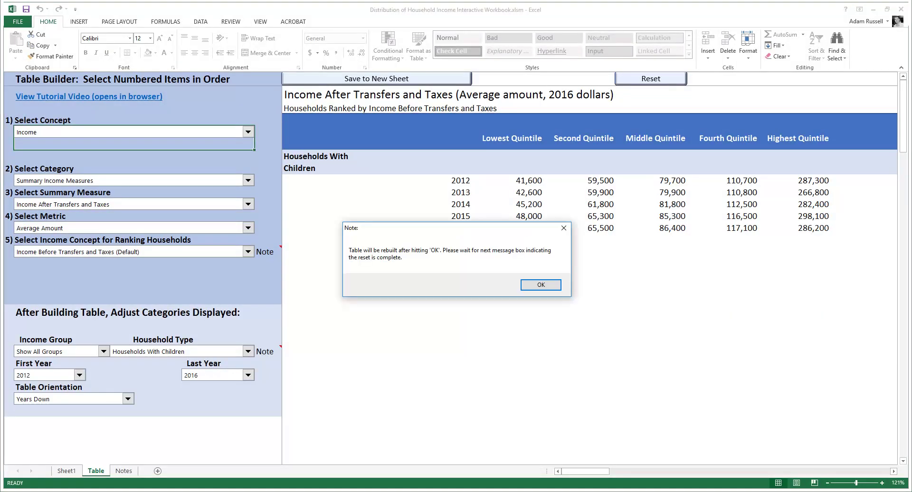
key(Return)
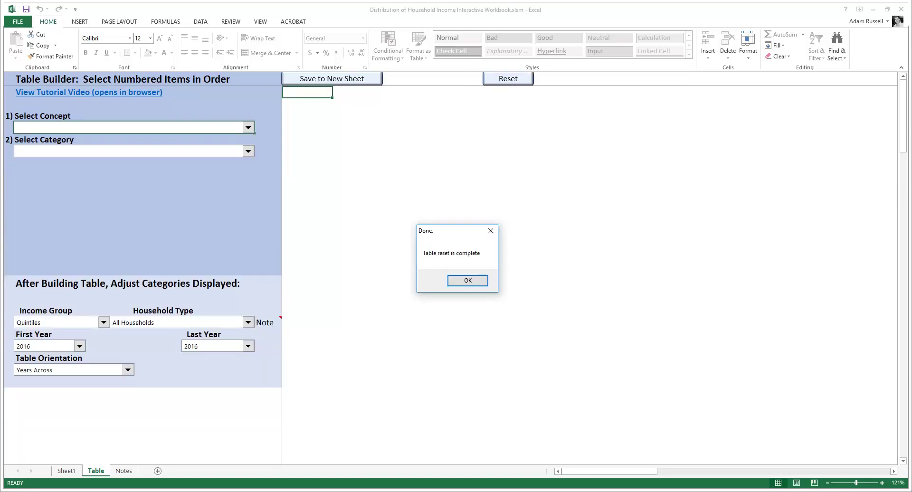
key(Return)
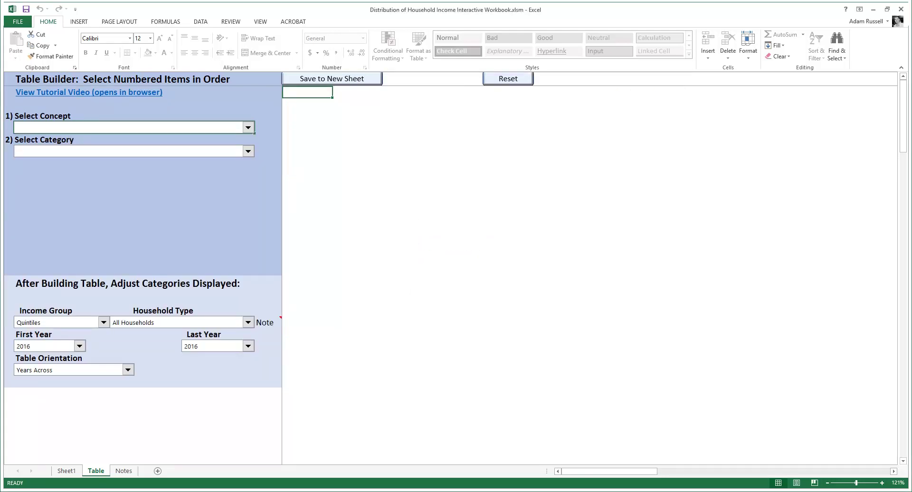